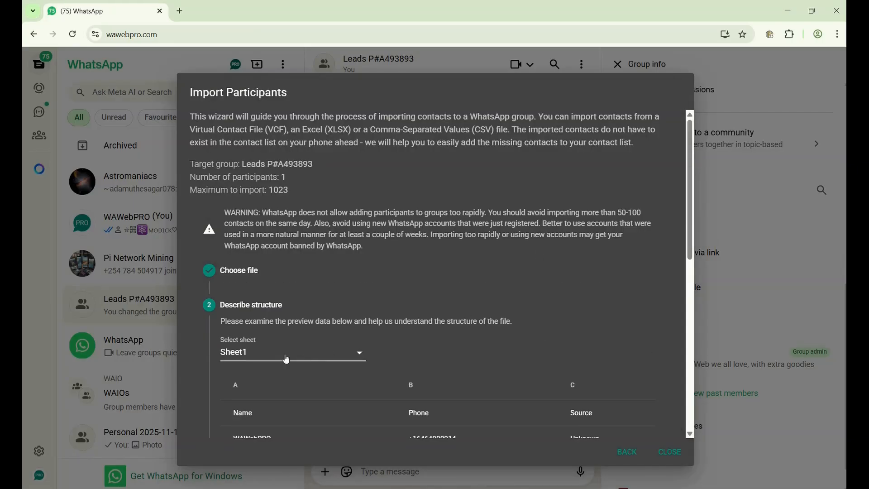
Step: Describe the import file's structure with Sheet1, a header row and Phone as the phone number column, and analyze its data
{"action": "left_click", "coordinate": [286, 358]}
{"action": "left_click", "coordinate": [286, 358]}
{"action": "scroll", "coordinate": [435, 351], "scroll_direction": "down", "scroll_amount": 5}
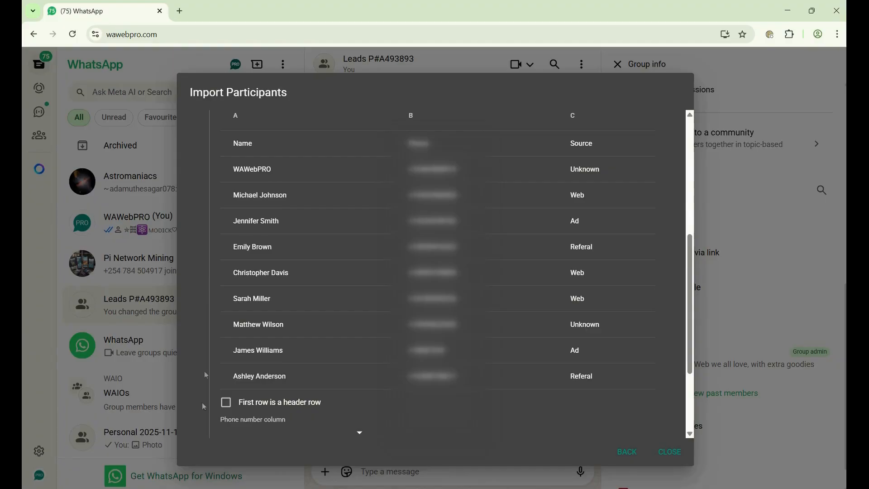
{"action": "left_click", "coordinate": [227, 402]}
{"action": "scroll", "coordinate": [291, 181], "scroll_direction": "down", "scroll_amount": 3}
{"action": "left_click", "coordinate": [260, 357]}
{"action": "left_click", "coordinate": [259, 390]}
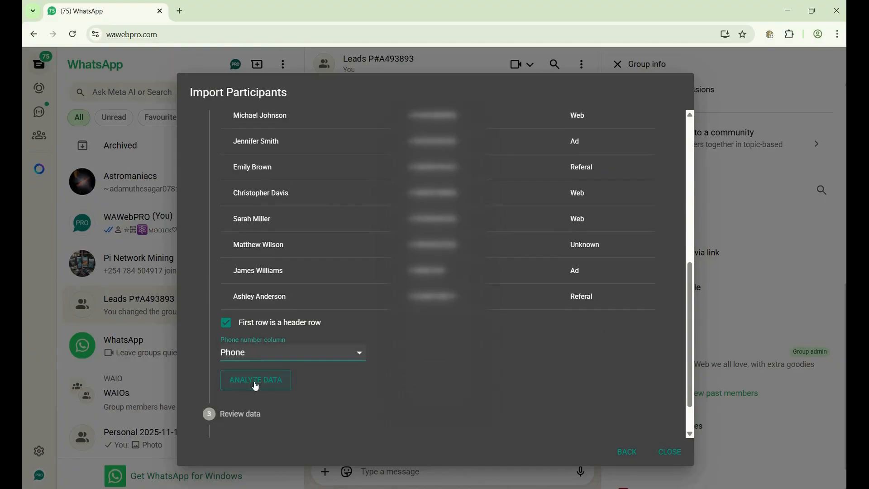
{"action": "left_click", "coordinate": [254, 378]}
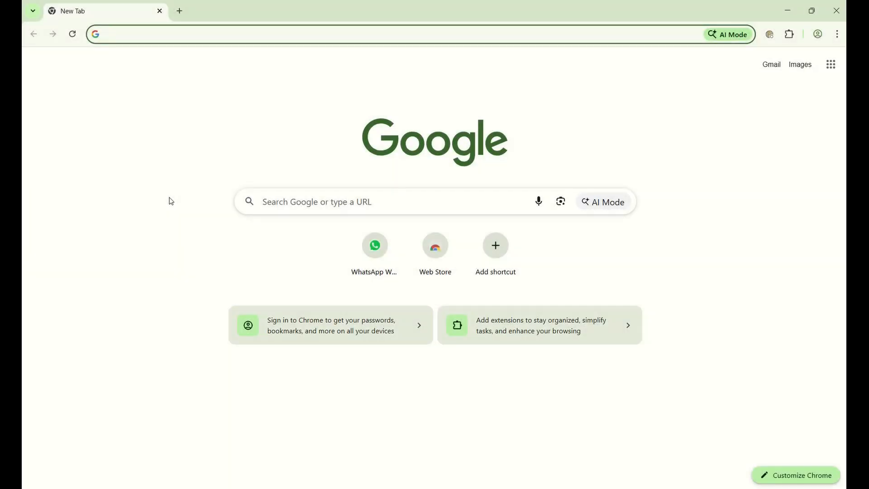
{"action": "type", "text": "https://wawebpro.com/"}
{"action": "key", "text": "Return"}
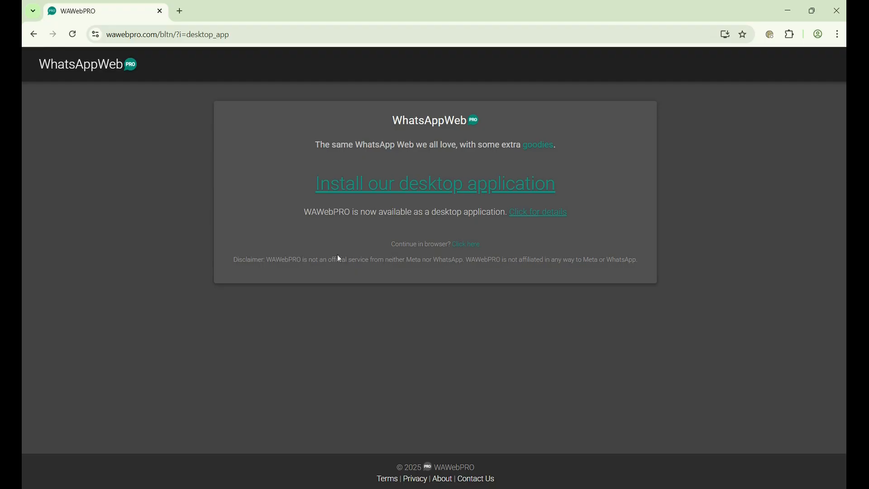
Step: View the guide for installing the WAWebPRO desktop application on Windows, and close it
{"action": "left_click", "coordinate": [431, 188]}
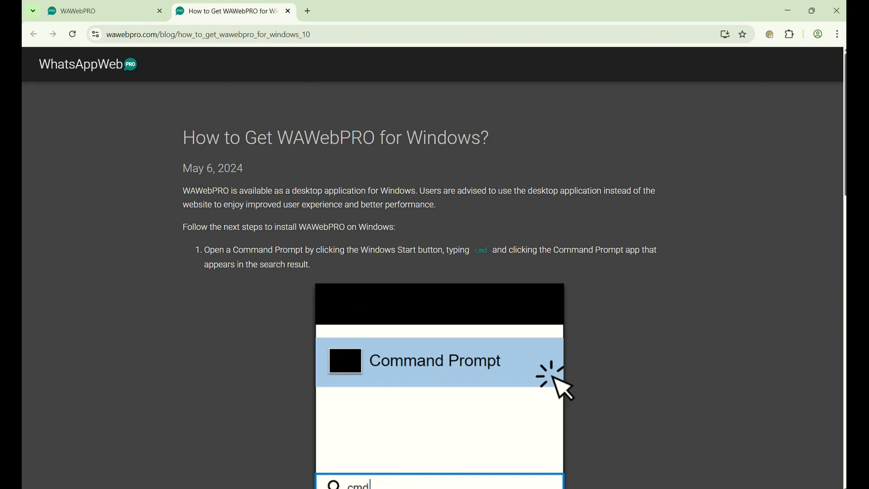
{"action": "left_click_drag", "start_coordinate": [845, 150], "coordinate": [845, 397]}
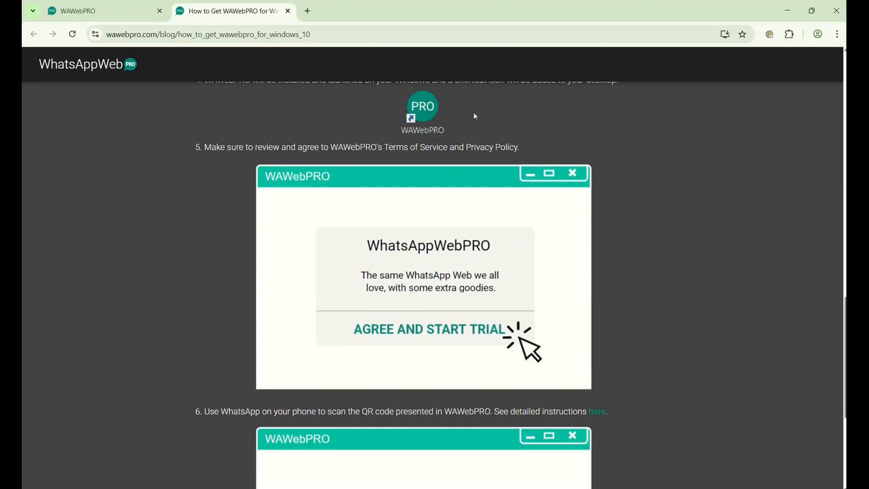
{"action": "left_click", "coordinate": [288, 11]}
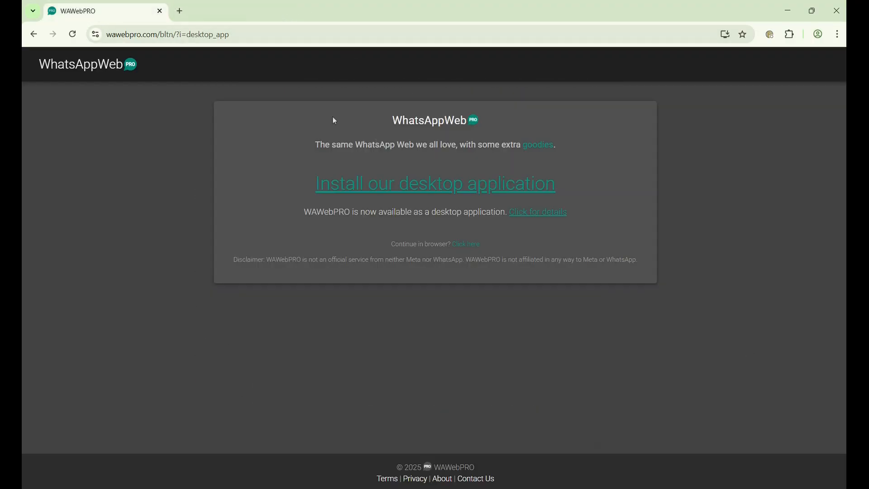
Step: Continue to WAWebPRO in the browser, review its terms of service and privacy policy, and agree to start the trial
{"action": "left_click", "coordinate": [473, 249]}
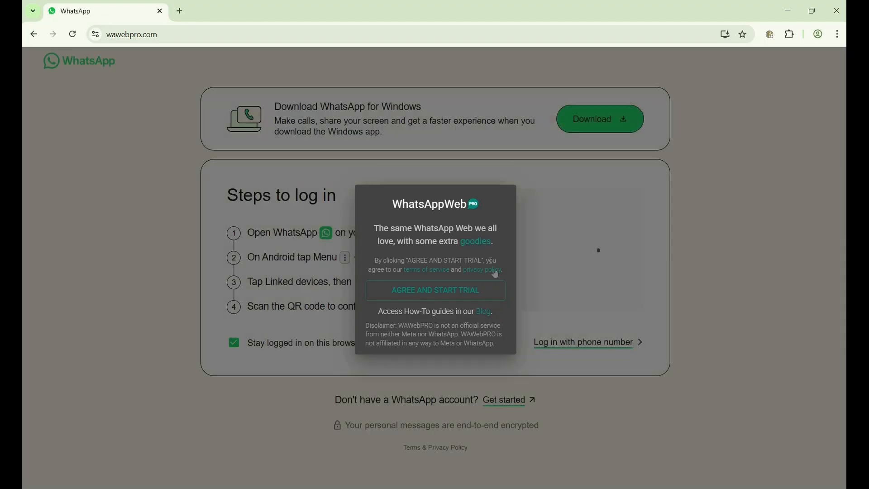
{"action": "left_click", "coordinate": [422, 274]}
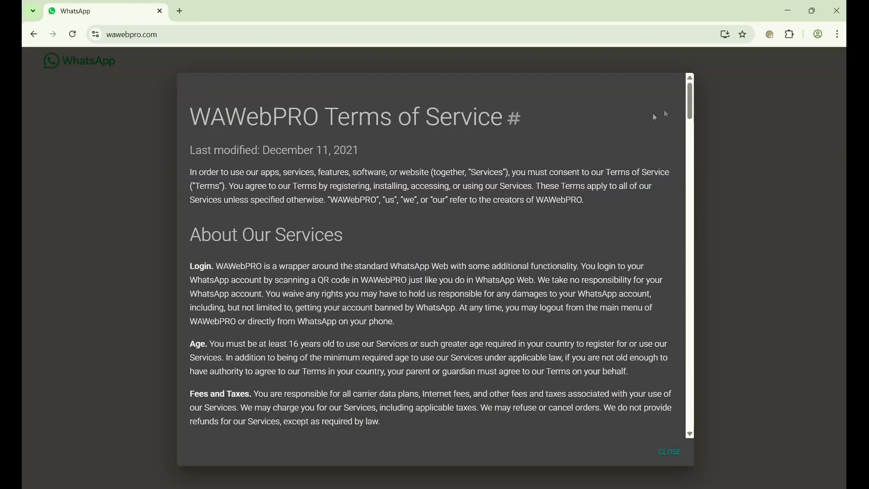
{"action": "left_click_drag", "start_coordinate": [691, 108], "coordinate": [691, 425]}
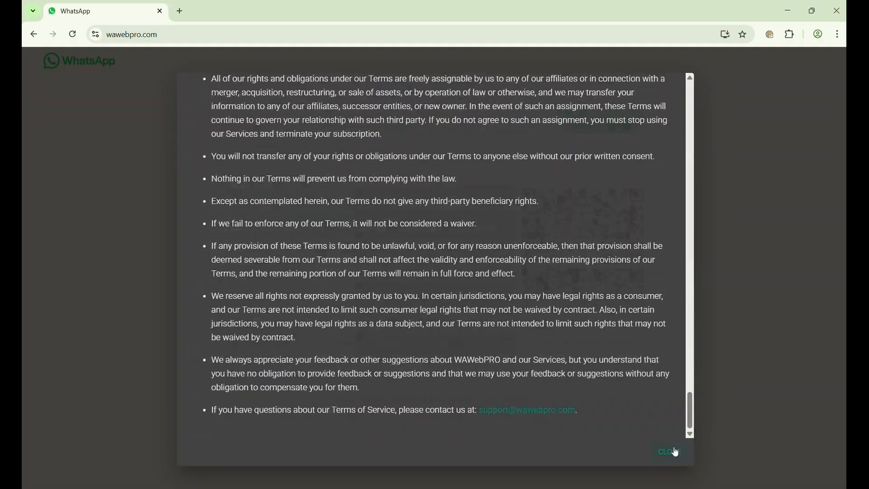
{"action": "left_click", "coordinate": [671, 451]}
{"action": "left_click", "coordinate": [476, 269]}
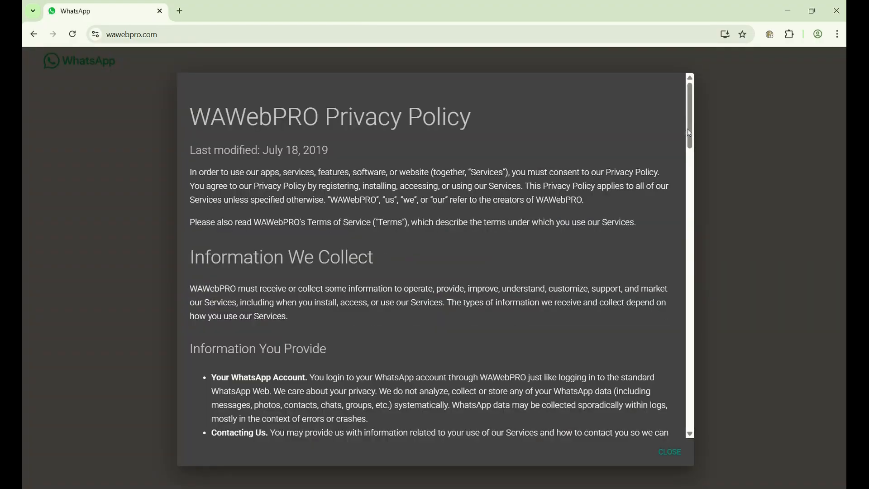
{"action": "left_click_drag", "start_coordinate": [690, 132], "coordinate": [674, 420]}
{"action": "left_click", "coordinate": [672, 452]}
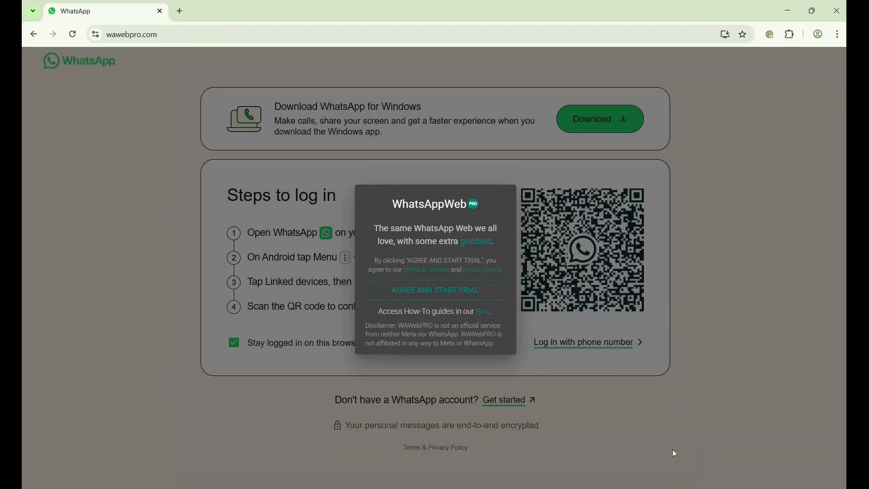
{"action": "left_click", "coordinate": [435, 297]}
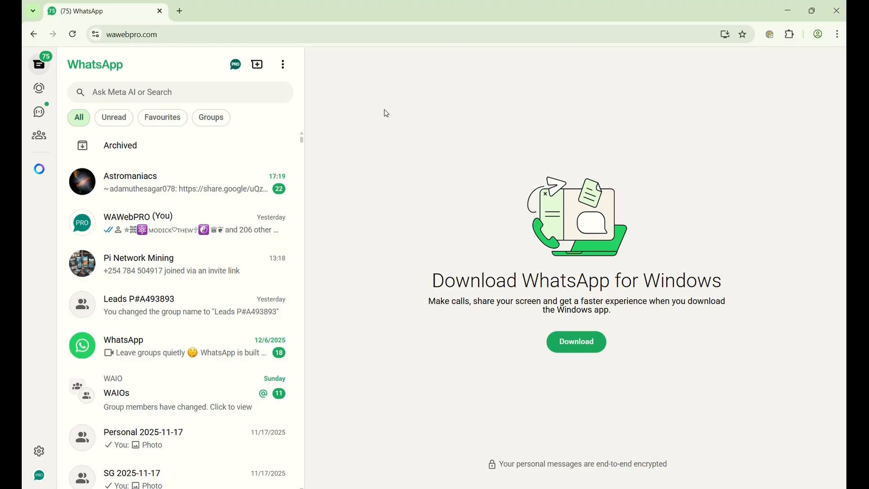
Step: Switch to Excel to examine the name, phone and source columns in Leads P#493893.xlsx, and return to the browser
{"action": "key", "text": "alt+Tab"}
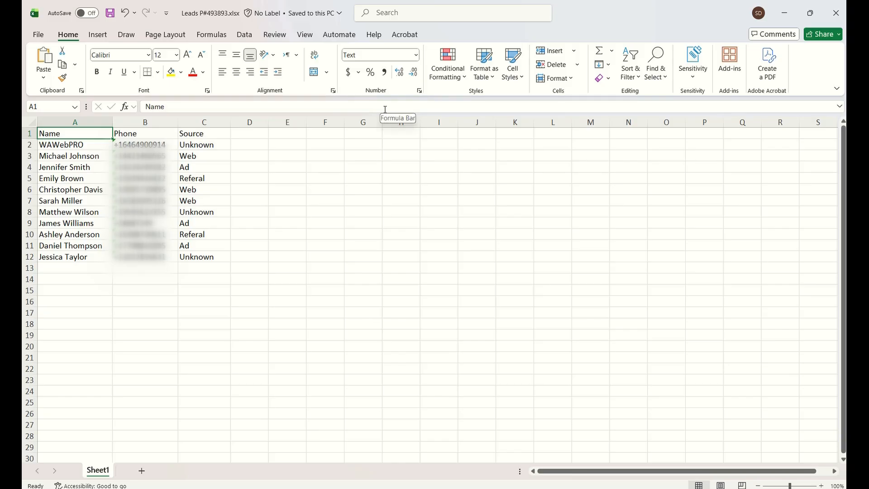
{"action": "key", "text": "alt+Tab"}
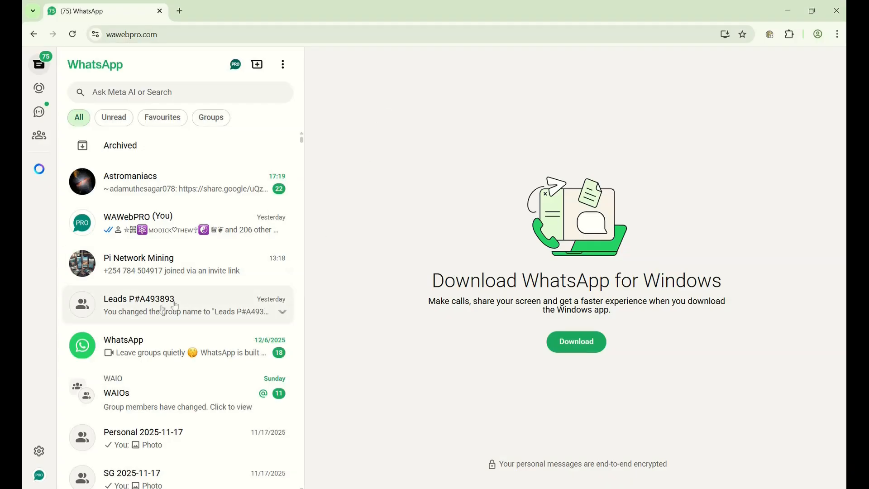
Step: Start importing participants from a file into the Leads P#A493893 group, accepting the 7-day trial of the feature
{"action": "left_click", "coordinate": [147, 307]}
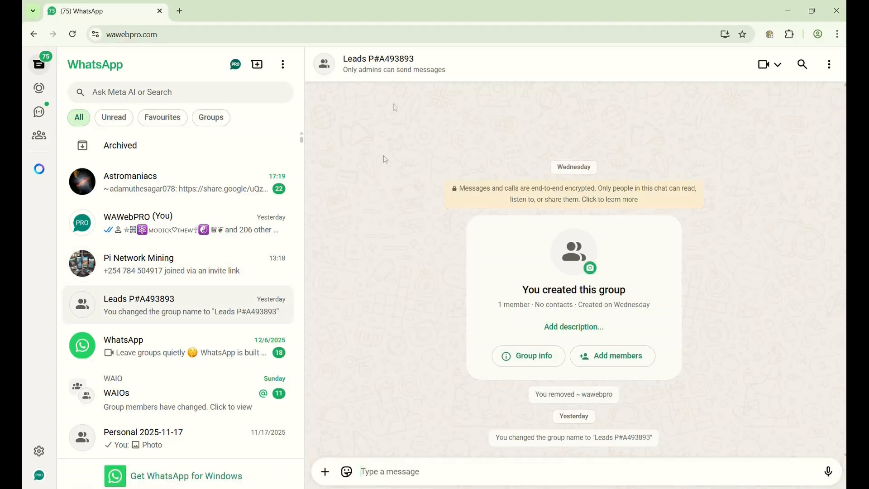
{"action": "left_click", "coordinate": [397, 71]}
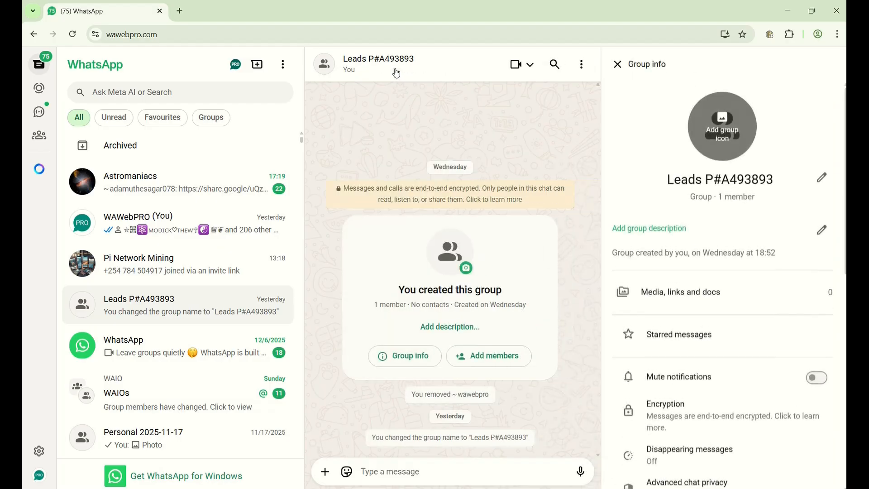
{"action": "scroll", "coordinate": [677, 177], "scroll_direction": "down", "scroll_amount": 4}
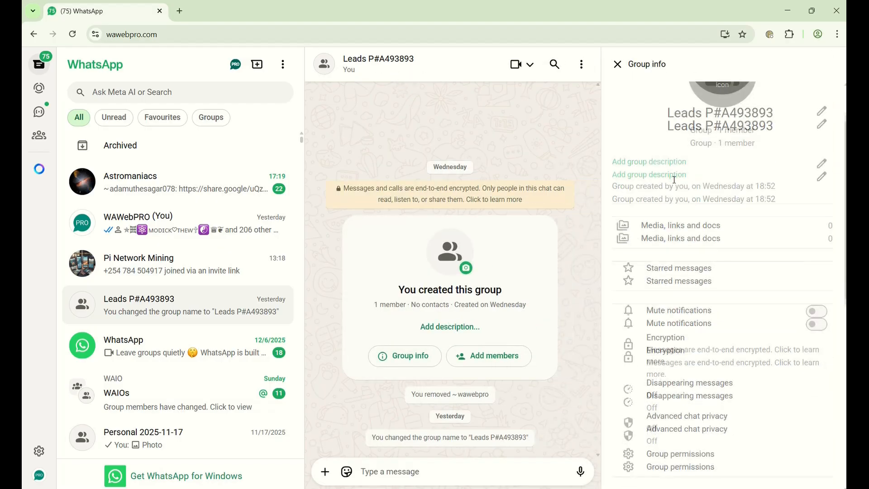
{"action": "scroll", "coordinate": [676, 181], "scroll_direction": "down", "scroll_amount": 5}
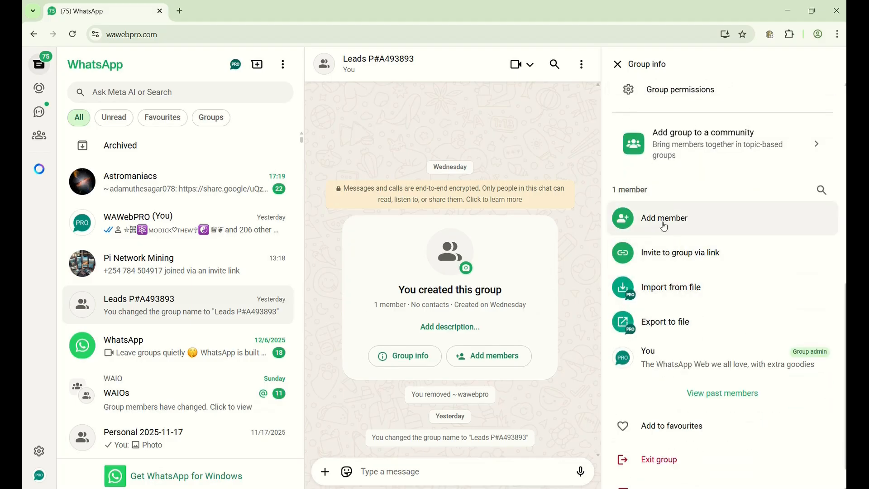
{"action": "left_click", "coordinate": [673, 289]}
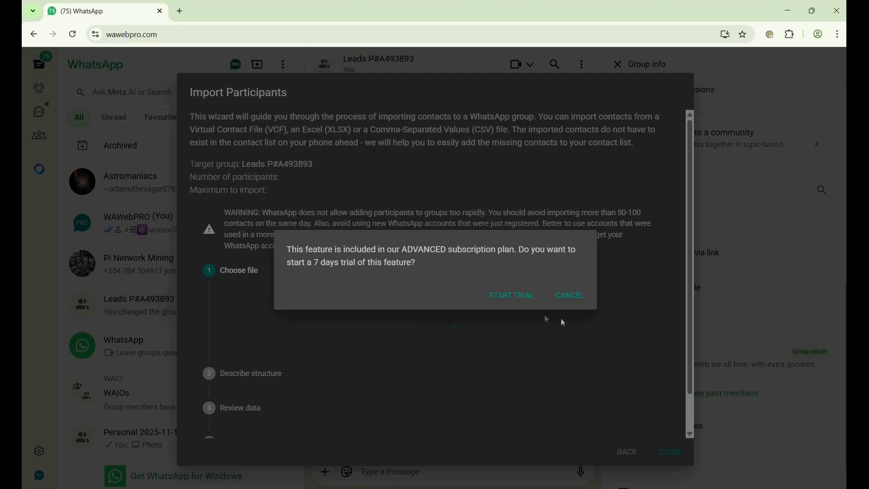
{"action": "left_click", "coordinate": [499, 294]}
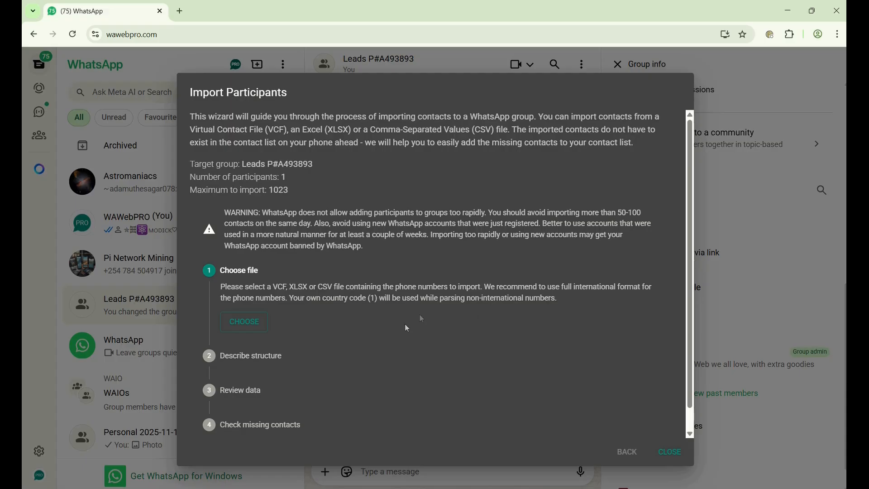
Step: Choose Leads P#493893.xlsx from the Leads folder as the import file and select Sheet1
{"action": "left_click", "coordinate": [242, 328]}
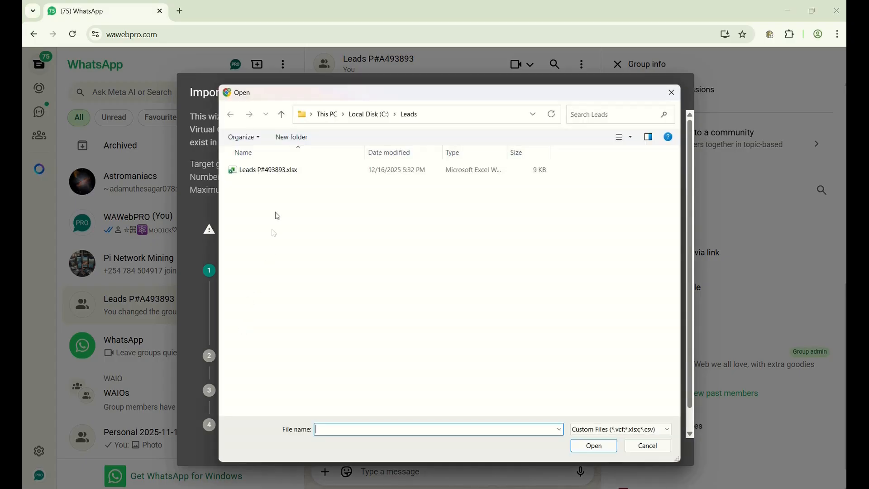
{"action": "double_click", "coordinate": [269, 170]}
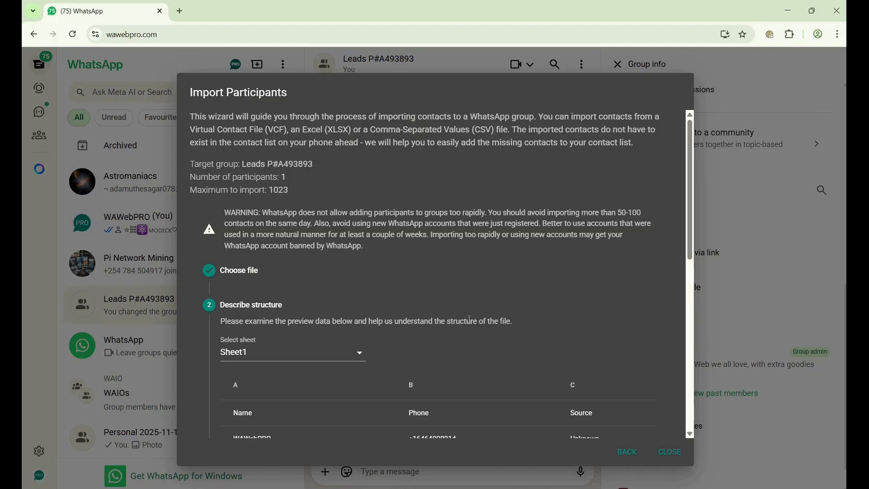
{"action": "left_click", "coordinate": [287, 360]}
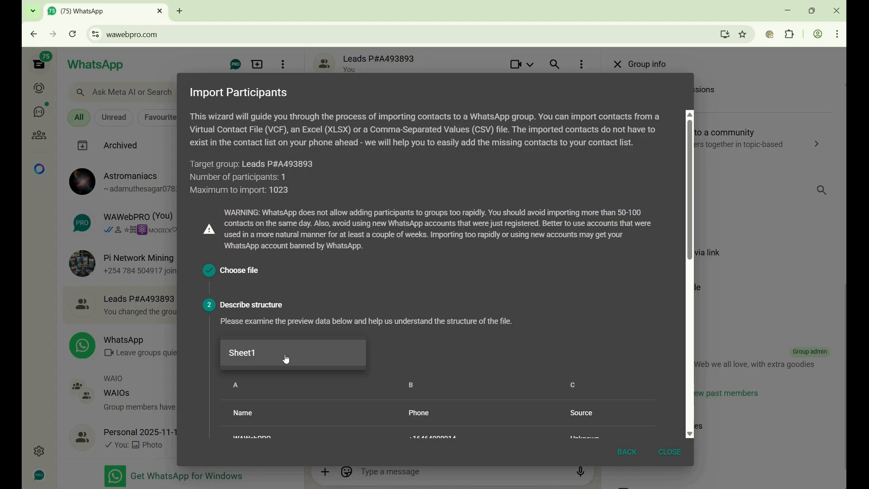
{"action": "left_click", "coordinate": [287, 359]}
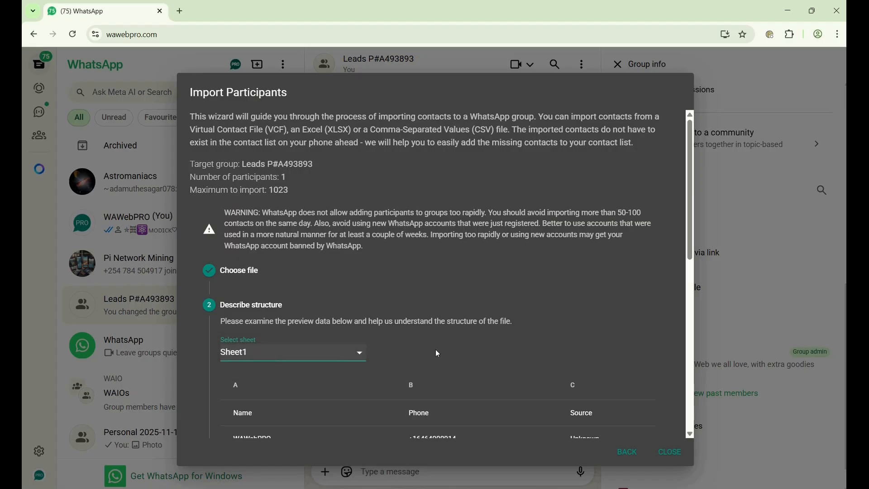
Step: Mark the first row as a header row, set Phone as the phone number column, and analyze the data
{"action": "scroll", "coordinate": [437, 353], "scroll_direction": "down", "scroll_amount": 3}
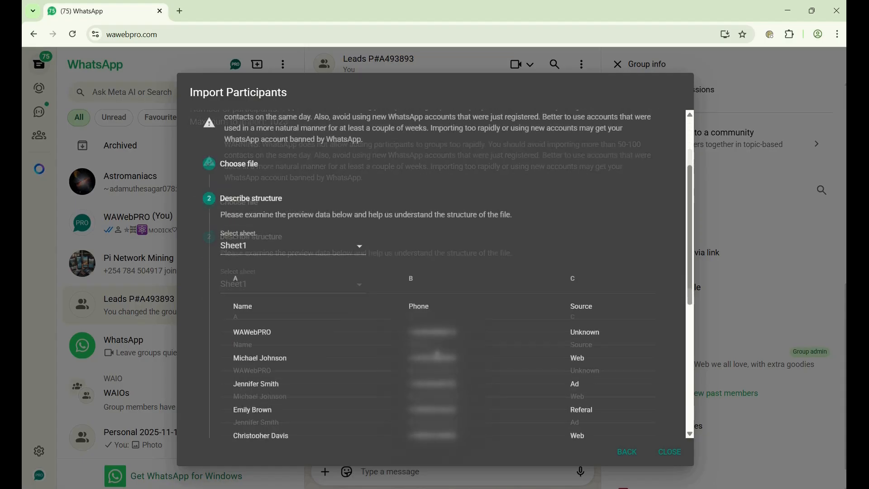
{"action": "scroll", "coordinate": [436, 355], "scroll_direction": "down", "scroll_amount": 3}
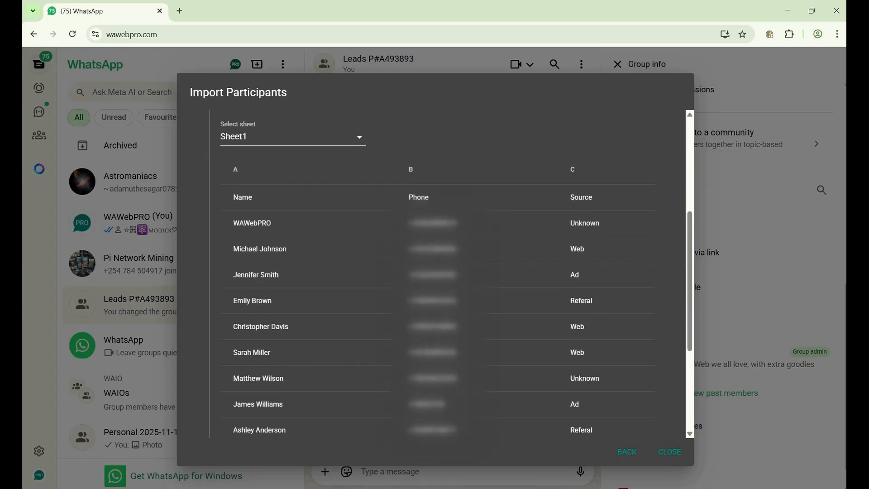
{"action": "scroll", "coordinate": [437, 356], "scroll_direction": "down", "scroll_amount": 1}
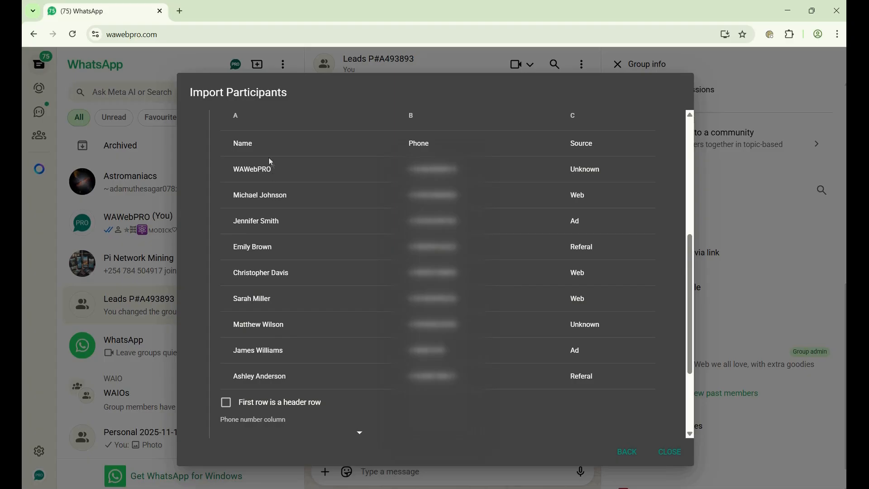
{"action": "left_click", "coordinate": [230, 408]}
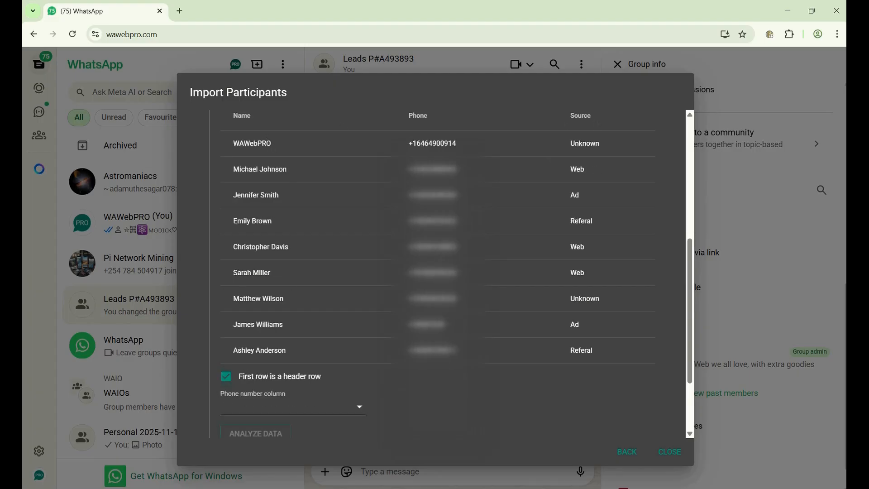
{"action": "scroll", "coordinate": [597, 122], "scroll_direction": "down", "scroll_amount": 1}
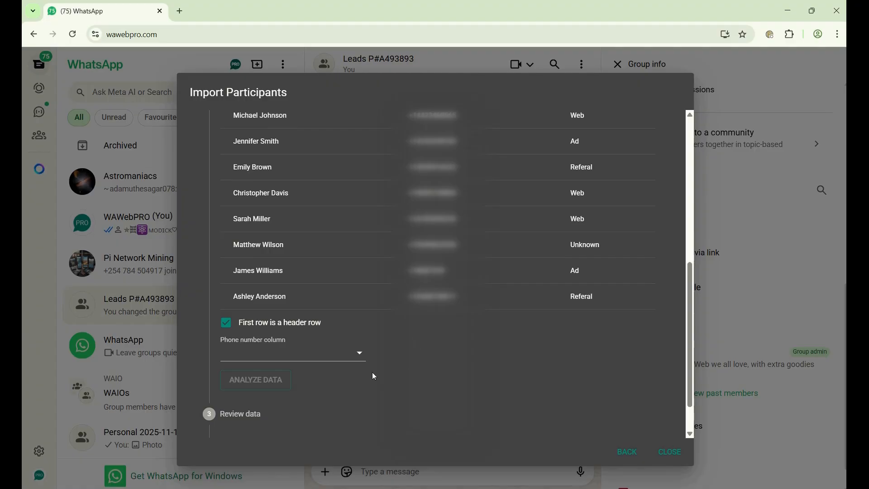
{"action": "left_click", "coordinate": [273, 357]}
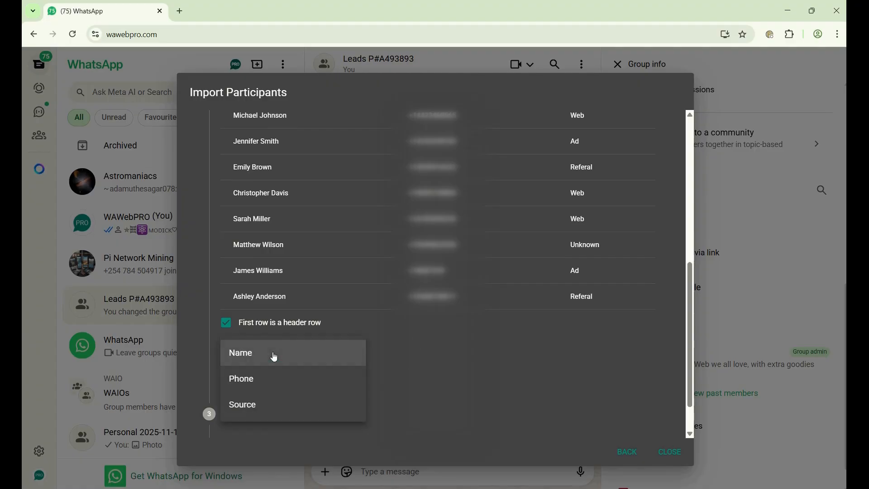
{"action": "left_click", "coordinate": [258, 384]}
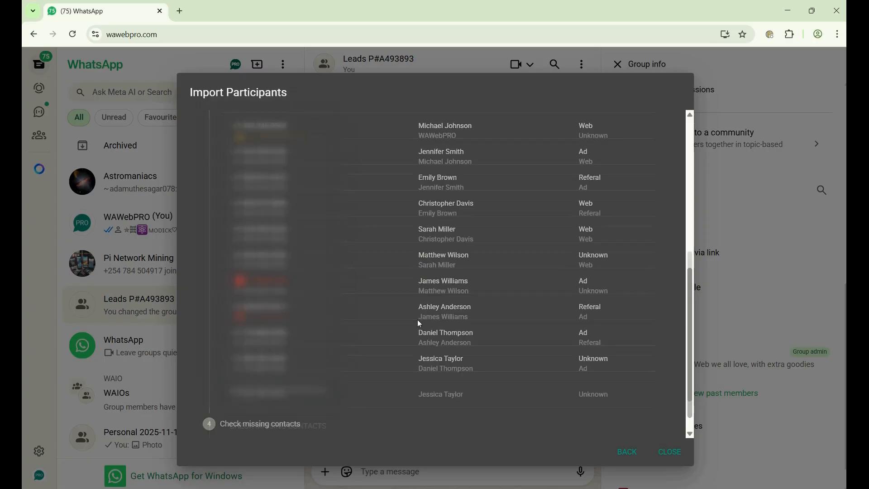
Step: Check the flagged contacts in the import review, switch to Excel, and delete the invalid contact in row 9, saving the workbook
{"action": "scroll", "coordinate": [418, 323], "scroll_direction": "up", "scroll_amount": 5}
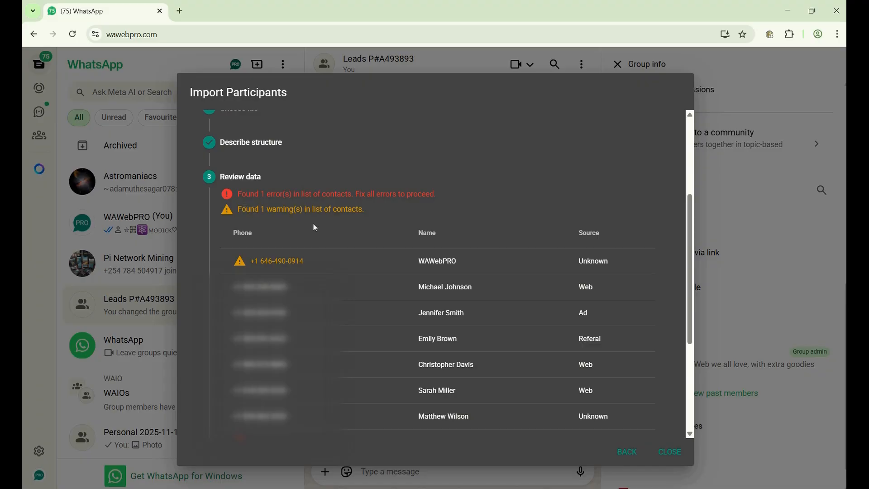
{"action": "mouse_move", "coordinate": [238, 265]}
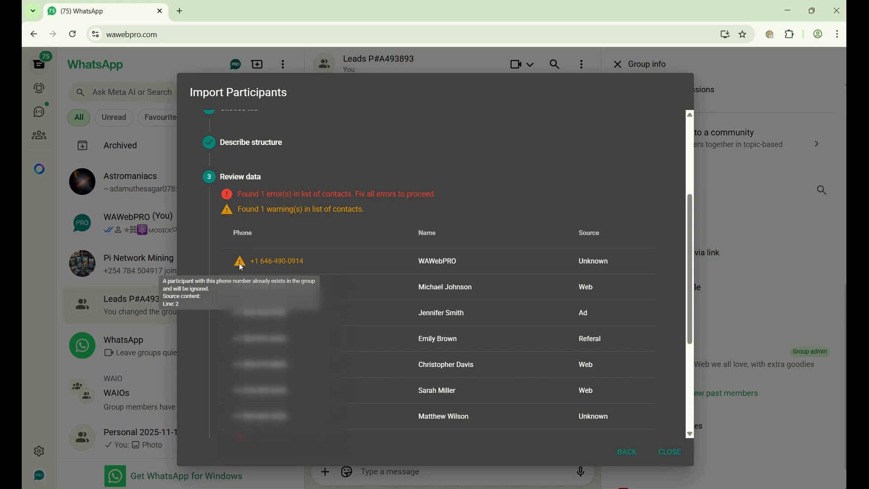
{"action": "scroll", "coordinate": [381, 268], "scroll_direction": "down", "scroll_amount": 2}
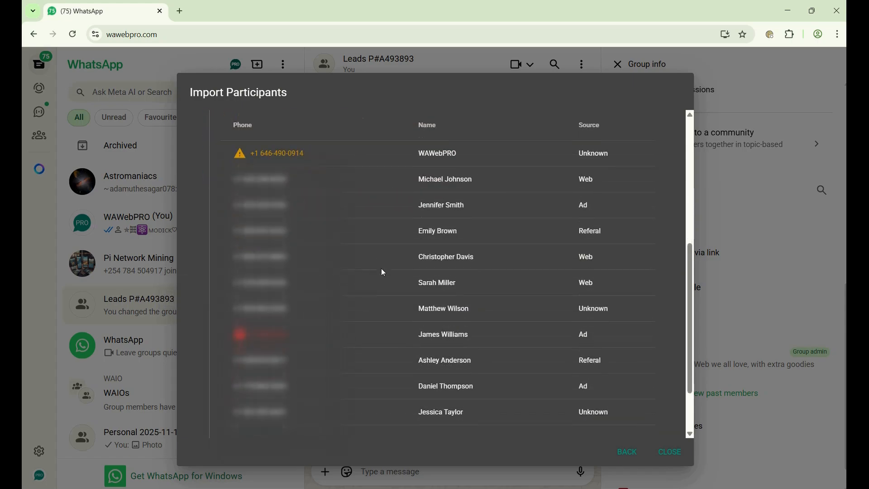
{"action": "mouse_move", "coordinate": [239, 335]}
{"action": "key", "text": "alt+Tab"}
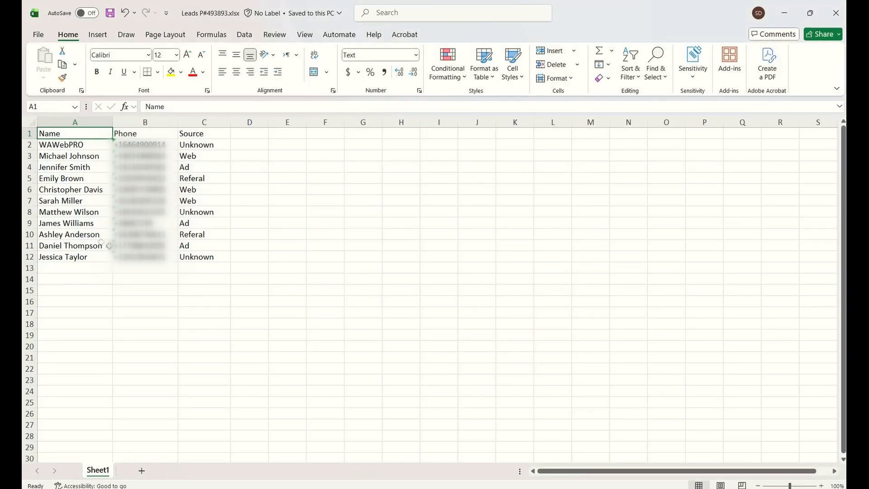
{"action": "left_click", "coordinate": [32, 224]}
{"action": "right_click", "coordinate": [35, 225]}
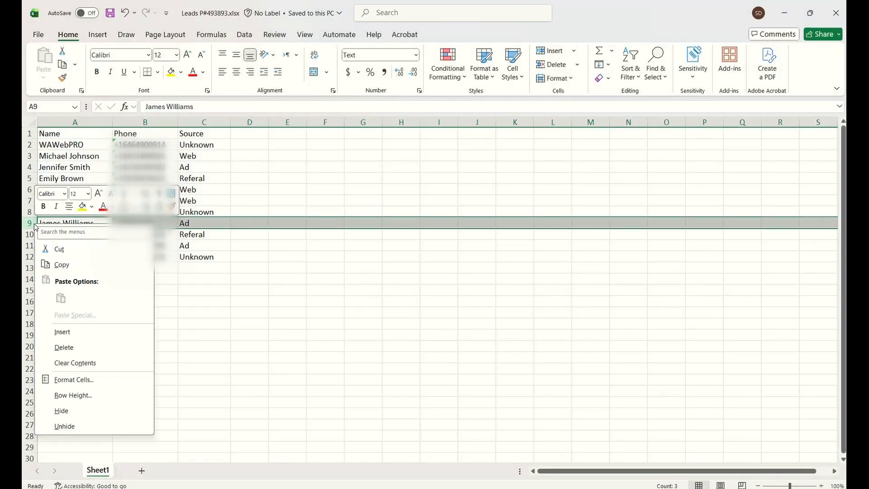
{"action": "left_click", "coordinate": [86, 347]}
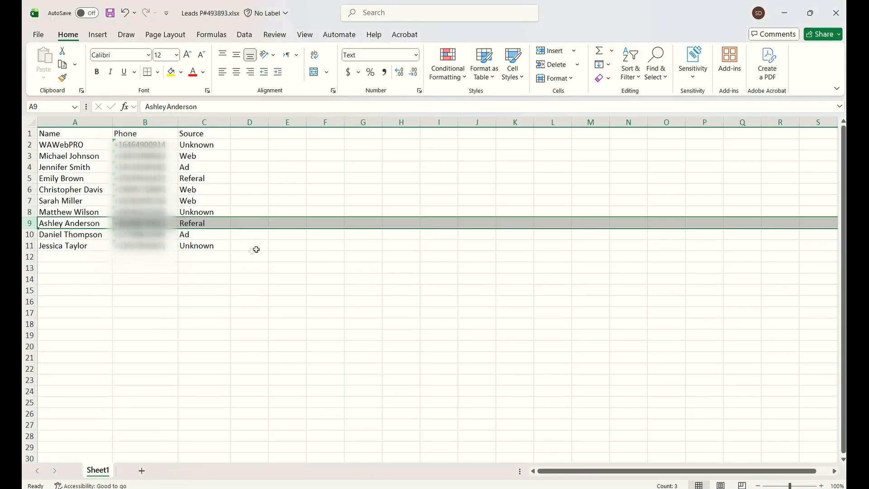
{"action": "left_click", "coordinate": [110, 13]}
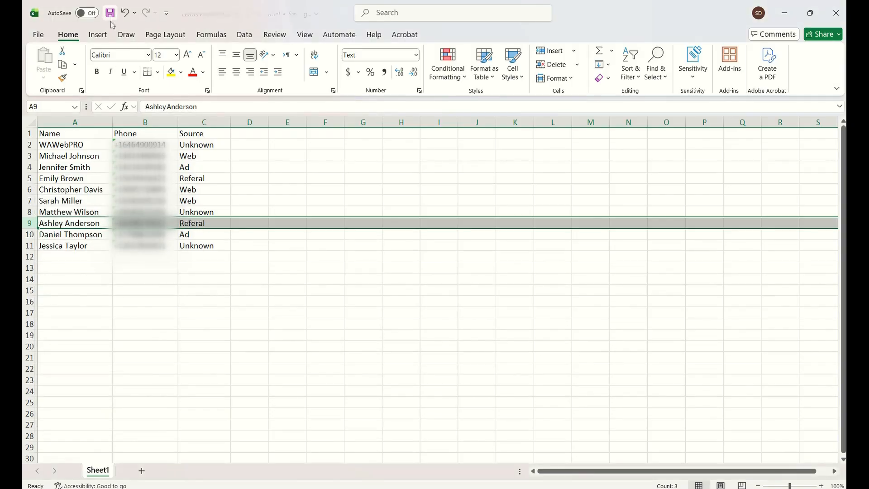
Step: Return to the browser, step the import back to the file choice, and reload Leads P#493893.xlsx from the Leads folder
{"action": "key", "text": "alt+Tab"}
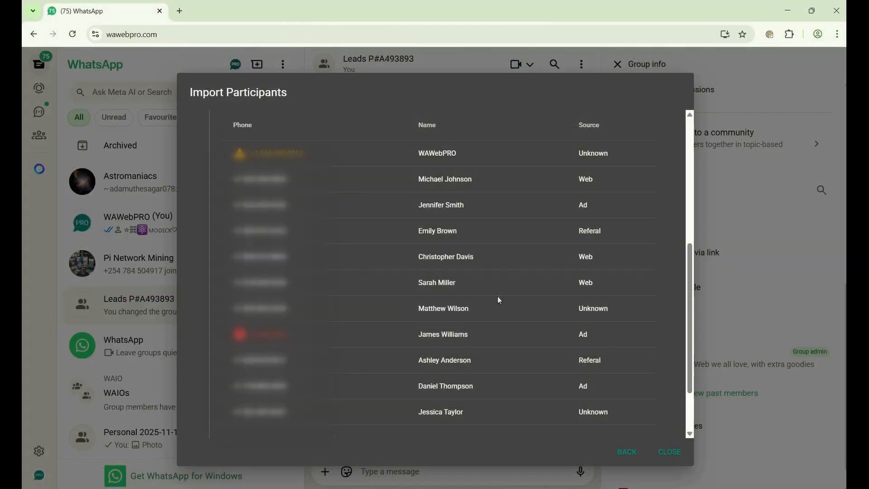
{"action": "left_click", "coordinate": [626, 452]}
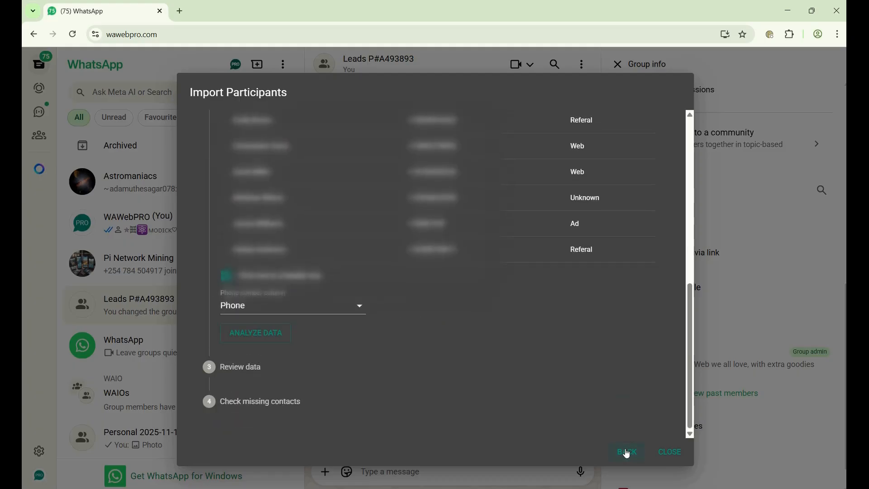
{"action": "left_click", "coordinate": [626, 452]}
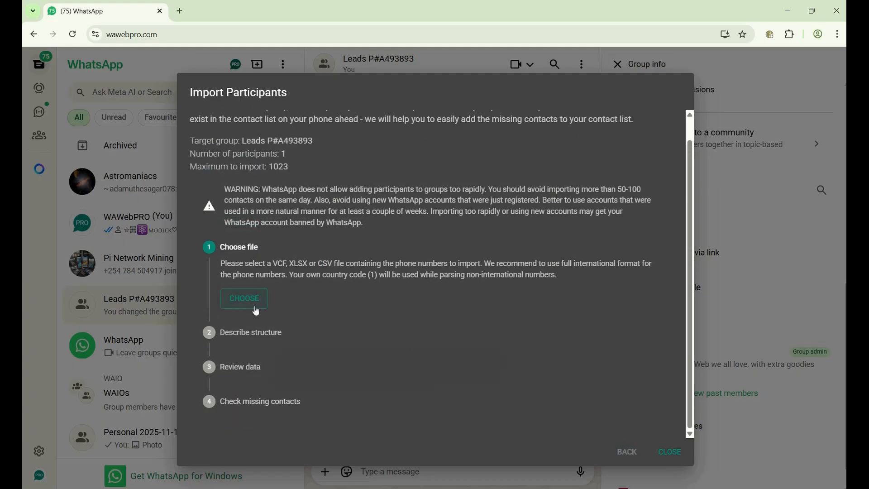
{"action": "left_click", "coordinate": [254, 306]}
{"action": "left_click", "coordinate": [267, 171]}
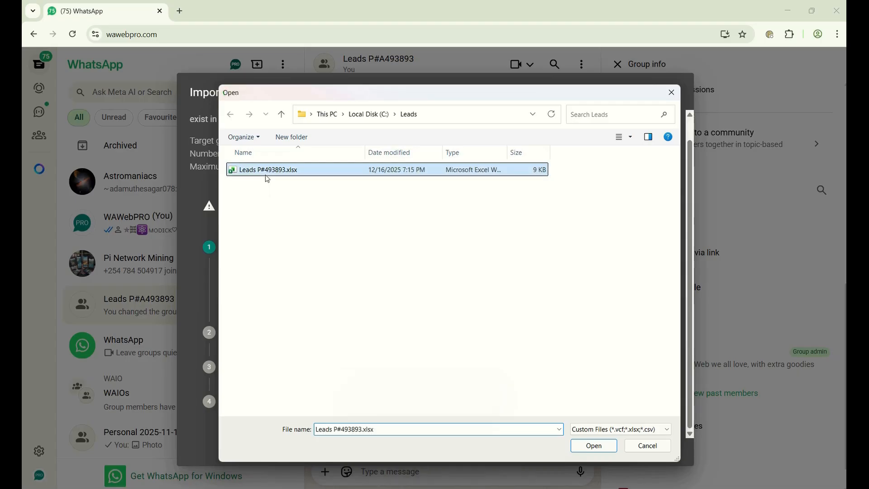
{"action": "double_click", "coordinate": [265, 175]}
Step: Mark the first row of the reloaded sheet as a header row, set Phone as the phone number column, and analyze the data
{"action": "scroll", "coordinate": [304, 317], "scroll_direction": "down", "scroll_amount": 5}
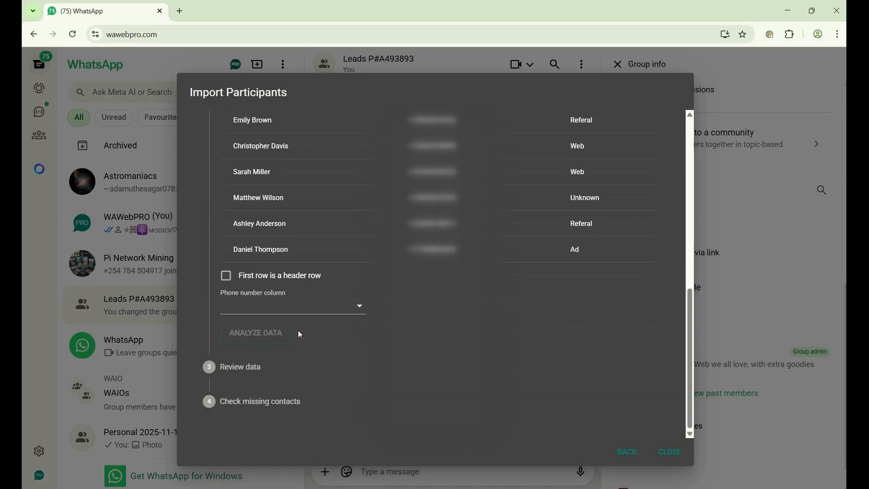
{"action": "left_click", "coordinate": [224, 278]}
{"action": "left_click", "coordinate": [277, 306]}
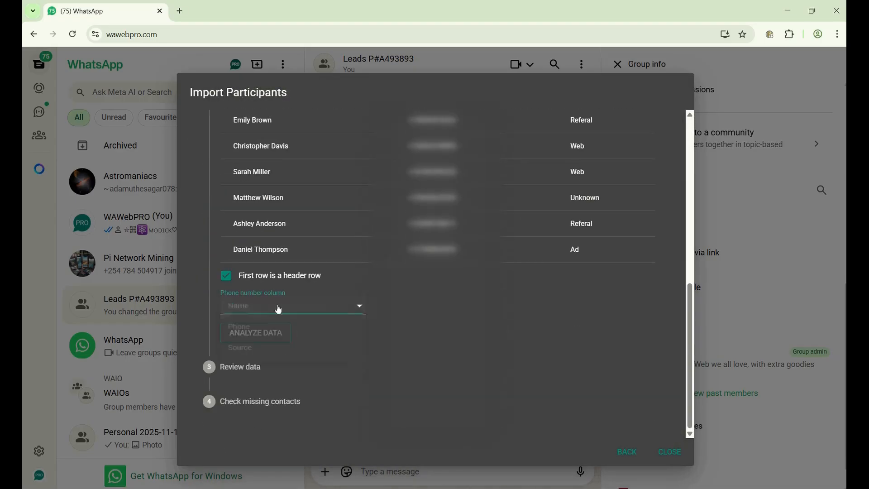
{"action": "left_click", "coordinate": [272, 334]}
{"action": "left_click", "coordinate": [256, 334]}
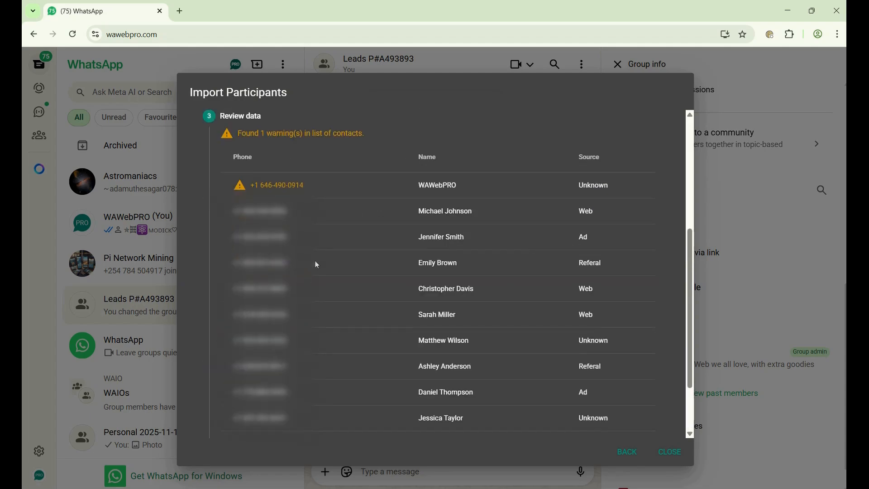
Step: Check the reviewed list for missing contacts and examine why the listed phone numbers are flagged
{"action": "scroll", "coordinate": [315, 262], "scroll_direction": "down", "scroll_amount": 3}
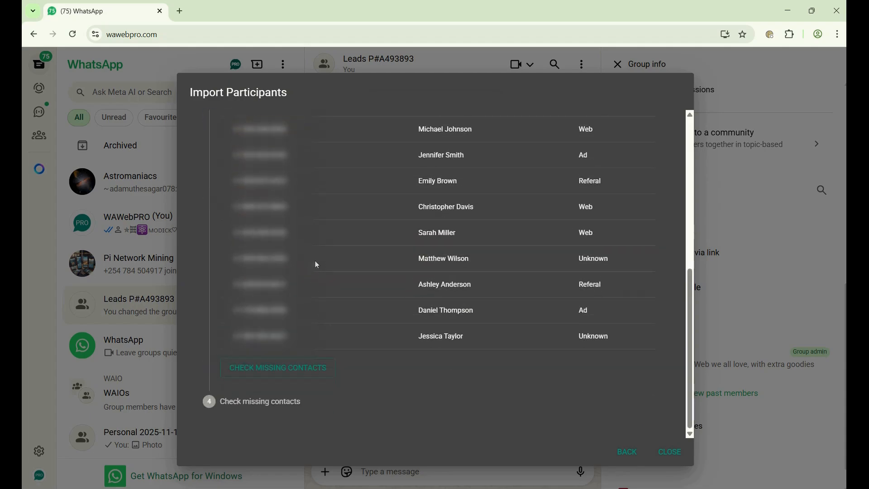
{"action": "left_click", "coordinate": [287, 371]}
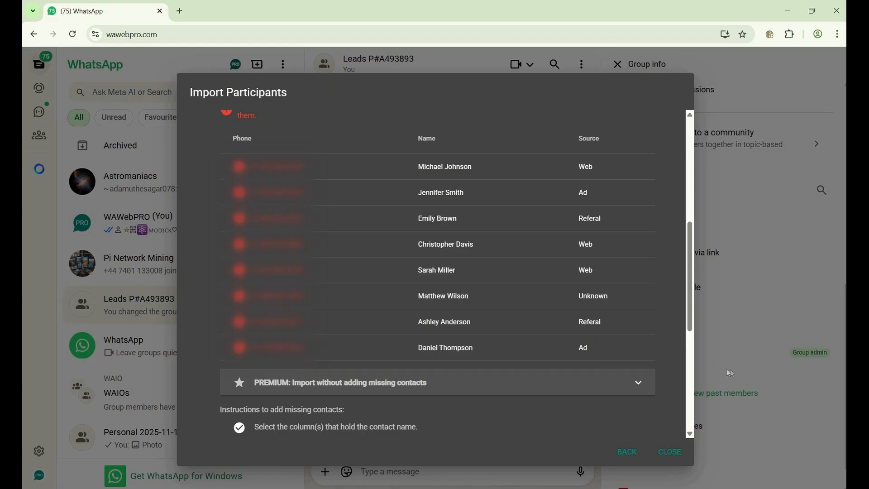
{"action": "scroll", "coordinate": [381, 325], "scroll_direction": "up", "scroll_amount": 1}
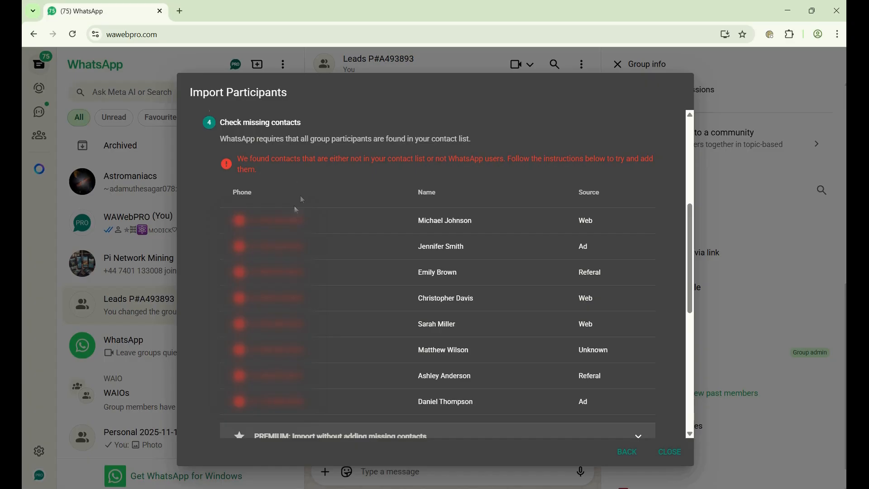
{"action": "mouse_move", "coordinate": [240, 223]}
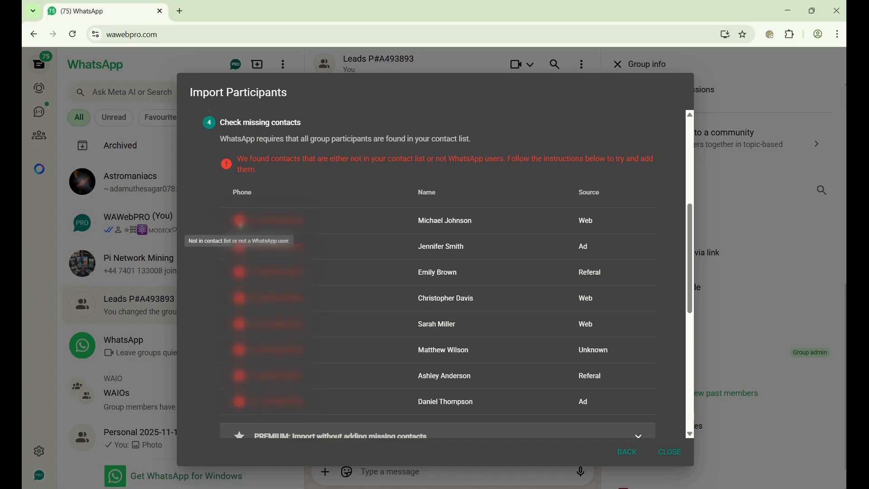
{"action": "mouse_move", "coordinate": [239, 247]}
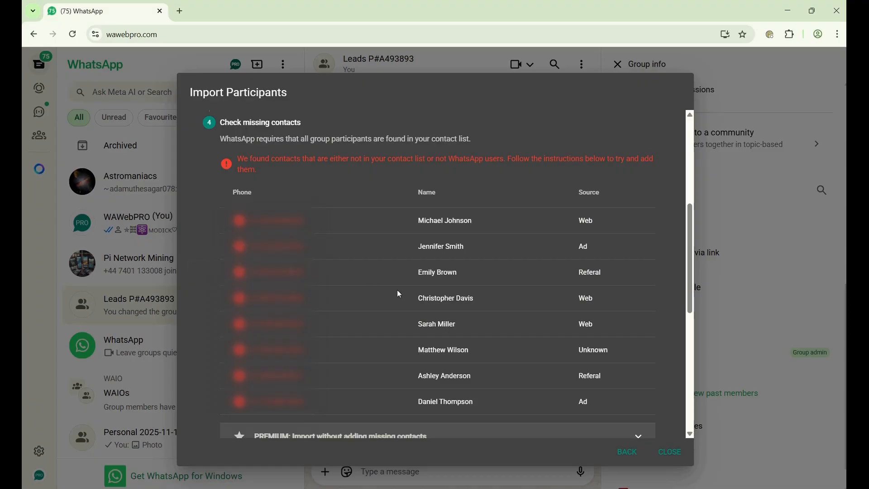
Step: Set Name as the first/full name column, leave the last name column empty, and send the missing contacts to yourself
{"action": "scroll", "coordinate": [397, 290], "scroll_direction": "down", "scroll_amount": 4}
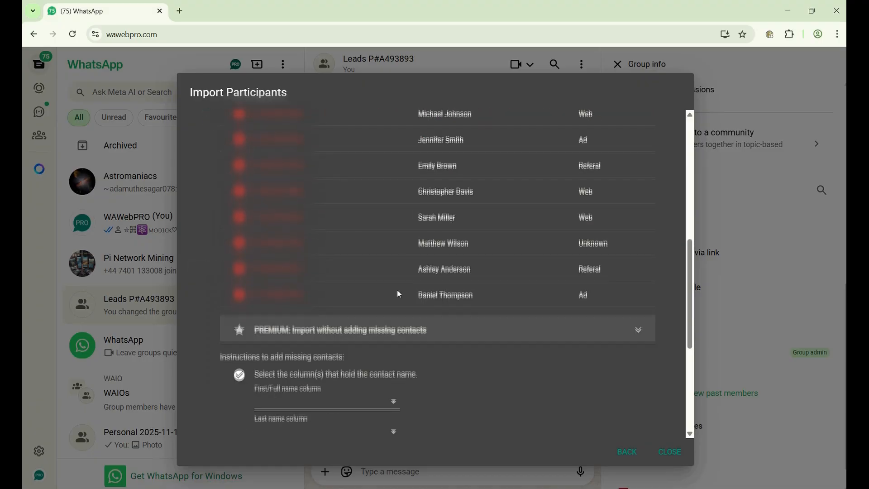
{"action": "scroll", "coordinate": [398, 290], "scroll_direction": "down", "scroll_amount": 3}
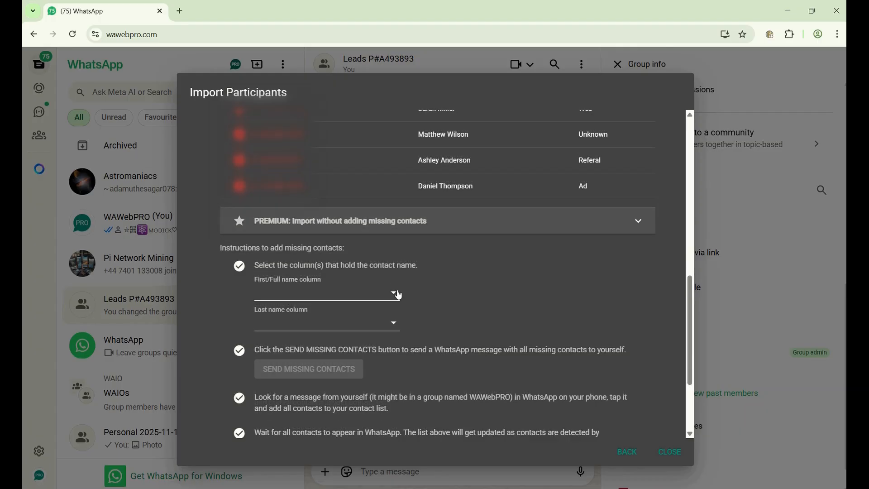
{"action": "scroll", "coordinate": [397, 290], "scroll_direction": "down", "scroll_amount": 2}
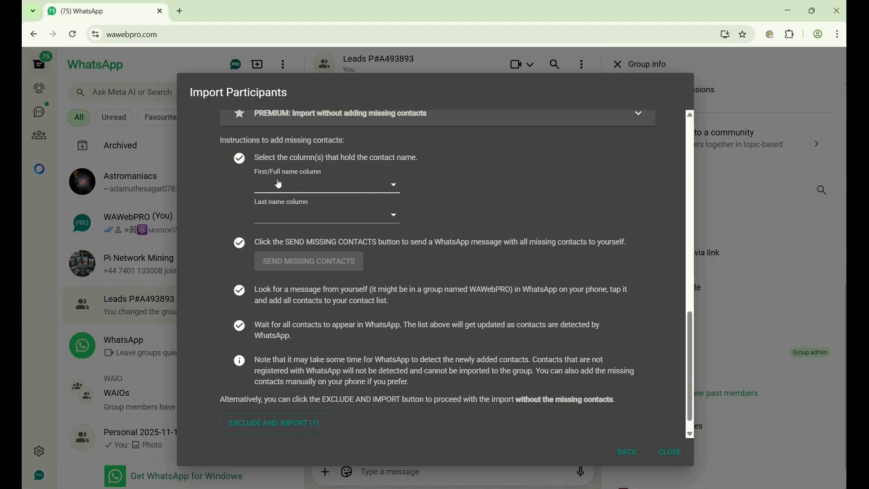
{"action": "left_click", "coordinate": [390, 186]}
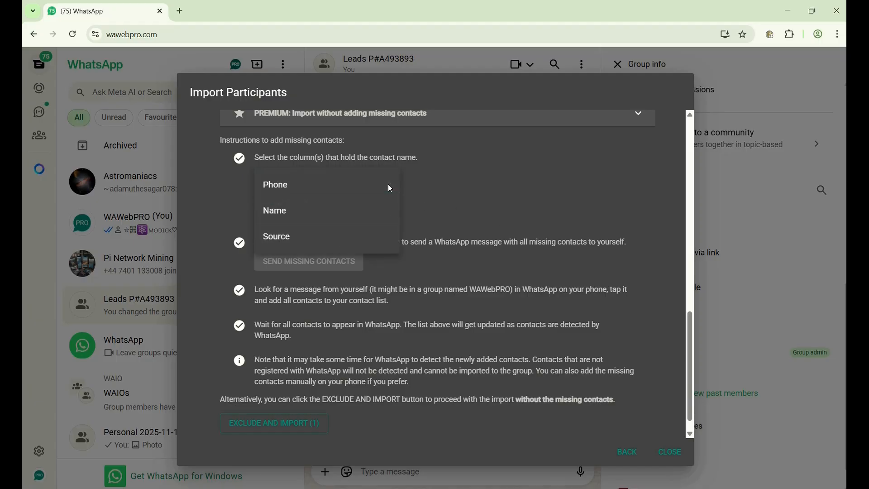
{"action": "left_click", "coordinate": [300, 213]}
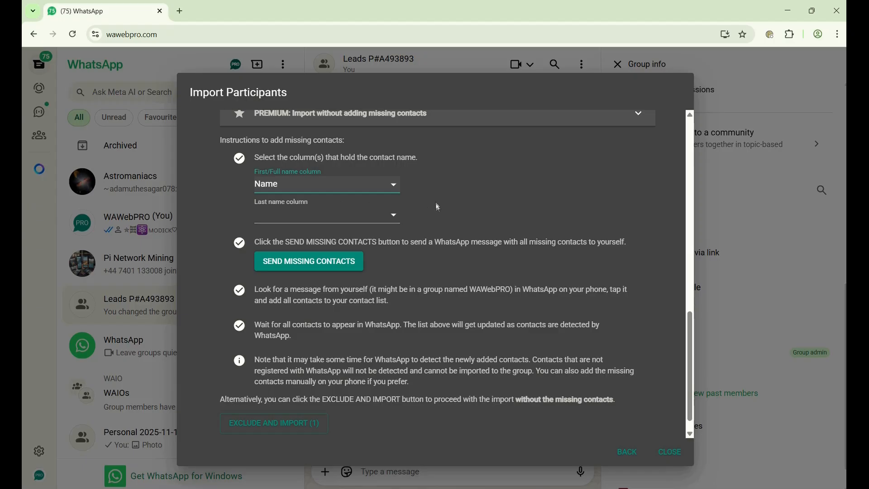
{"action": "left_click", "coordinate": [385, 217]}
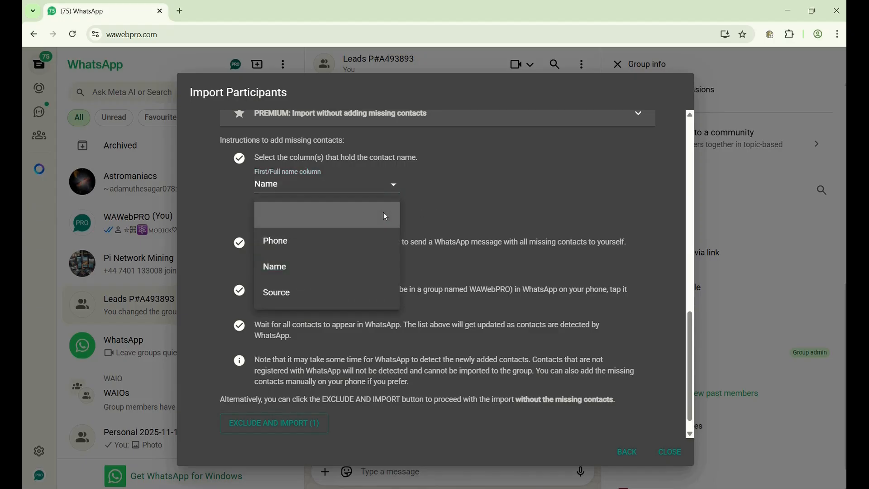
{"action": "left_click", "coordinate": [443, 214]}
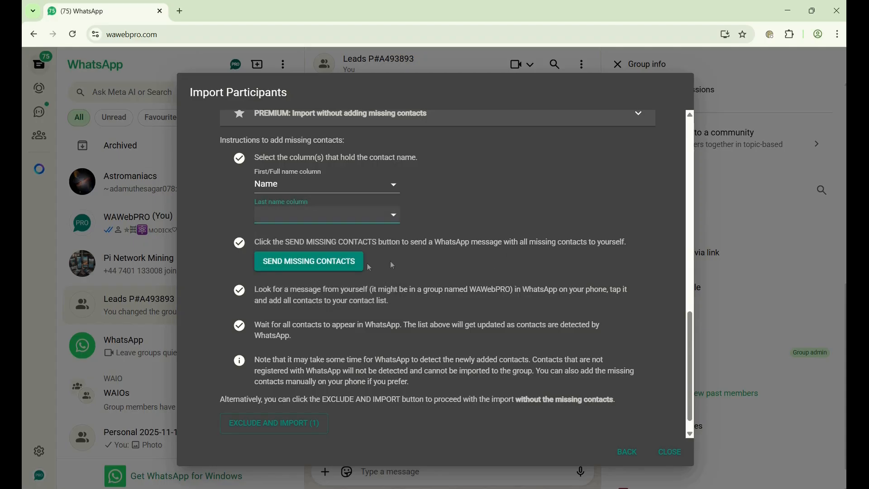
{"action": "left_click", "coordinate": [293, 263]}
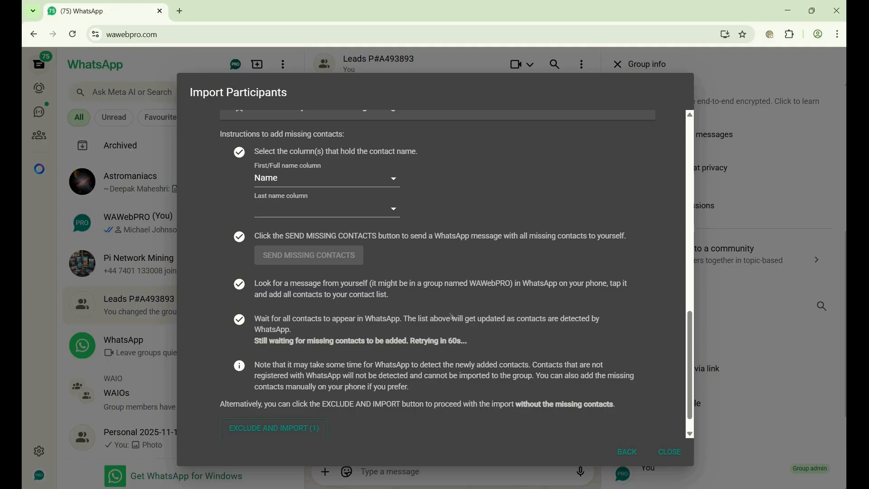
Step: Expand the premium option to import without adding missing contacts and agree to its terms
{"action": "scroll", "coordinate": [453, 316], "scroll_direction": "up", "scroll_amount": 2}
{"action": "scroll", "coordinate": [453, 317], "scroll_direction": "up", "scroll_amount": 5}
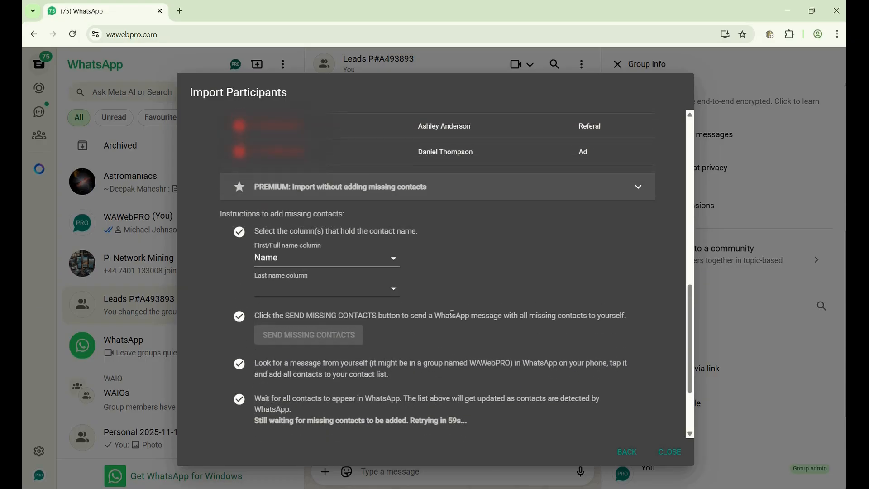
{"action": "scroll", "coordinate": [453, 317], "scroll_direction": "up", "scroll_amount": 3}
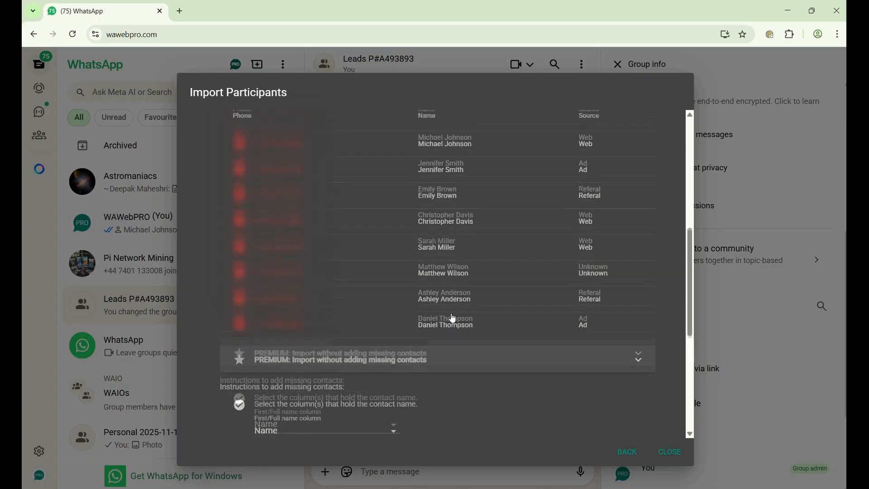
{"action": "scroll", "coordinate": [452, 317], "scroll_direction": "up", "scroll_amount": 2}
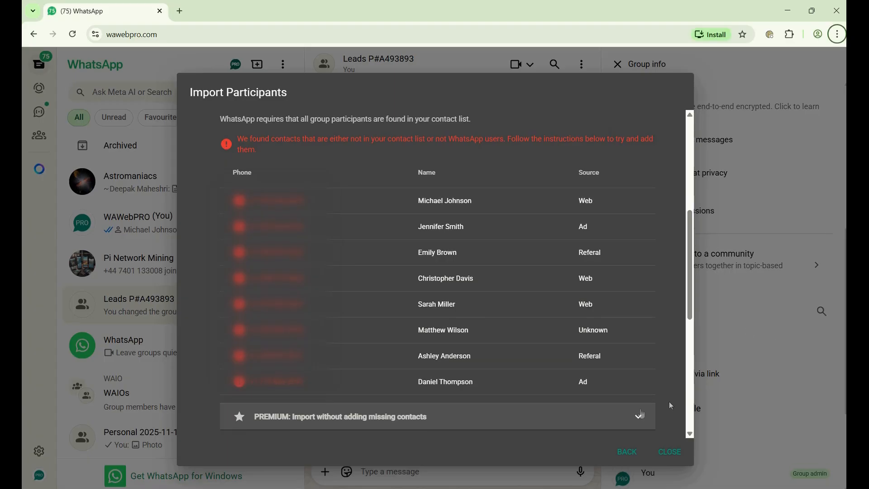
{"action": "left_click", "coordinate": [267, 420]}
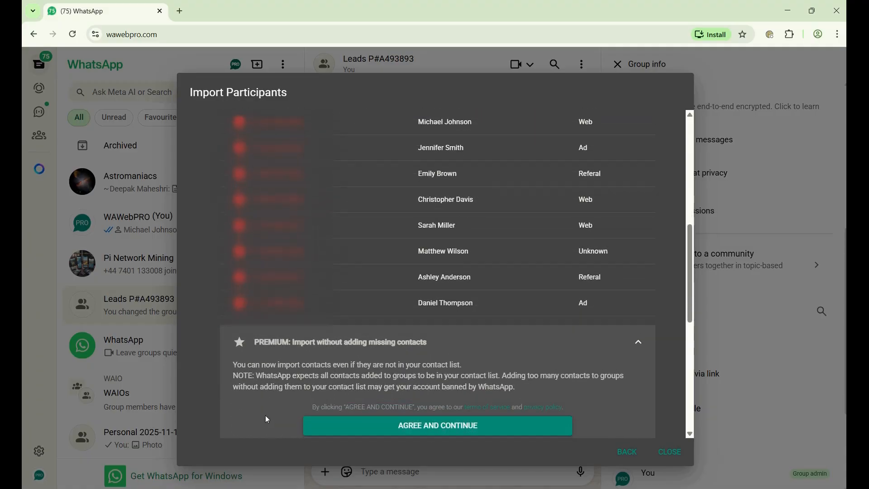
{"action": "scroll", "coordinate": [267, 419], "scroll_direction": "down", "scroll_amount": 1}
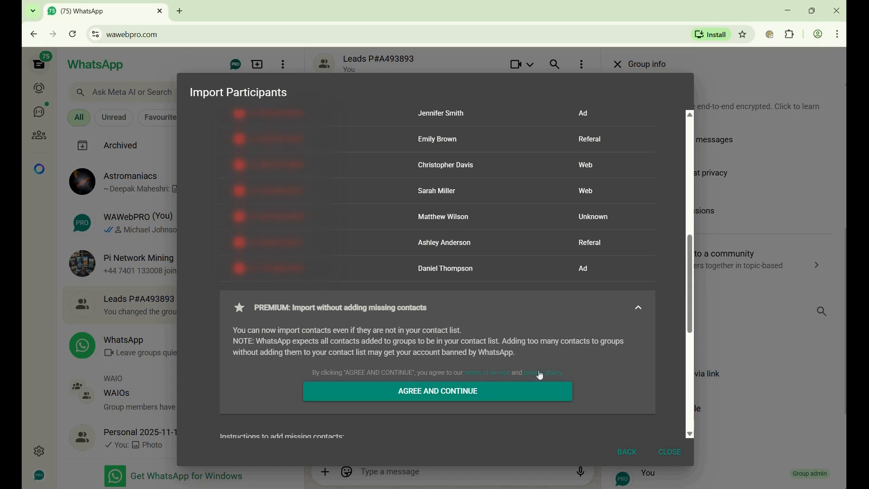
{"action": "left_click", "coordinate": [469, 396]}
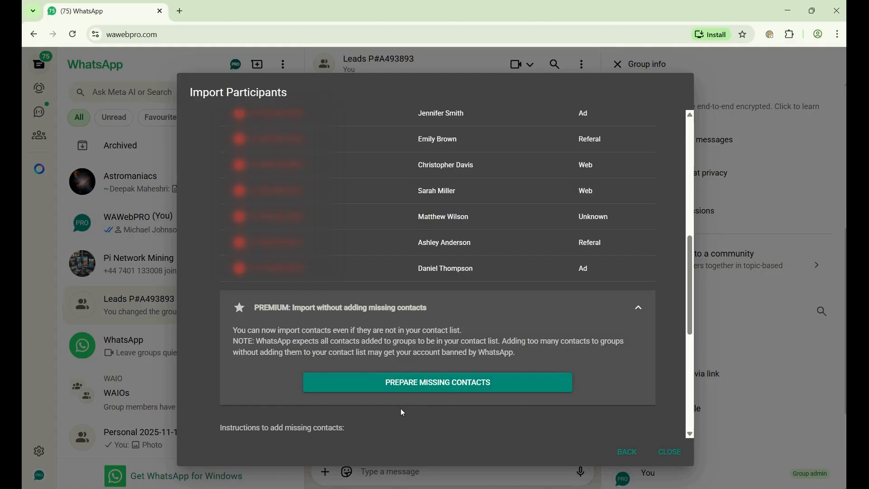
Step: Prepare the missing contacts by starting the 7-day premium trial, and start the import excluding the contact still missing
{"action": "left_click", "coordinate": [394, 389]}
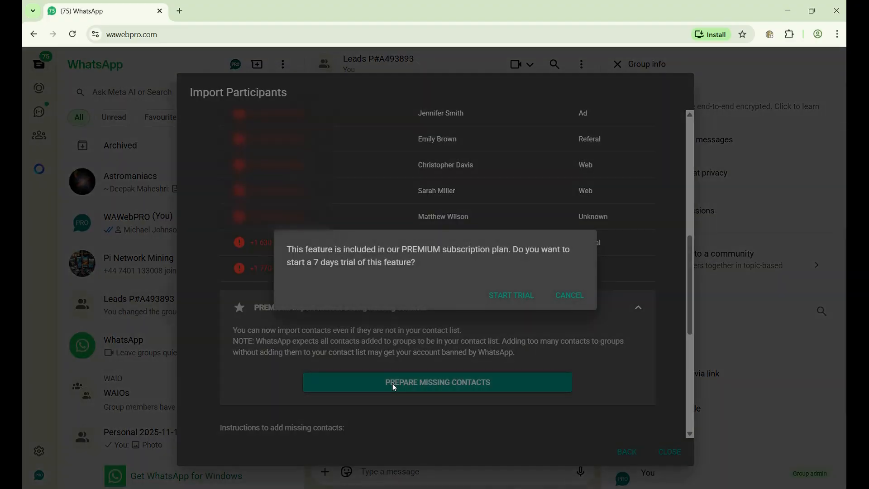
{"action": "left_click", "coordinate": [506, 298]}
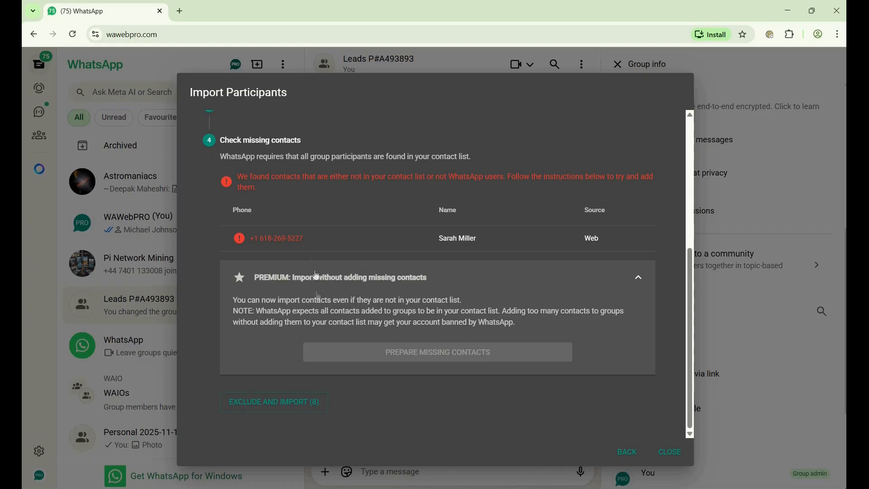
{"action": "left_click", "coordinate": [272, 403]}
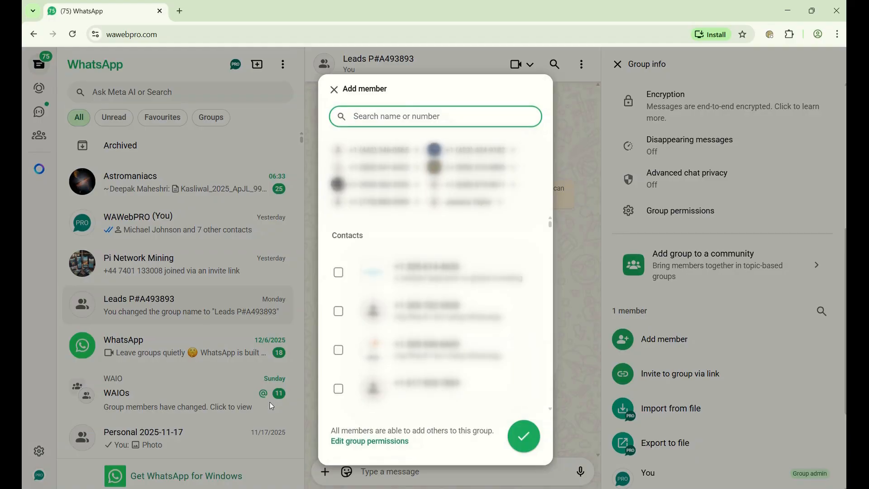